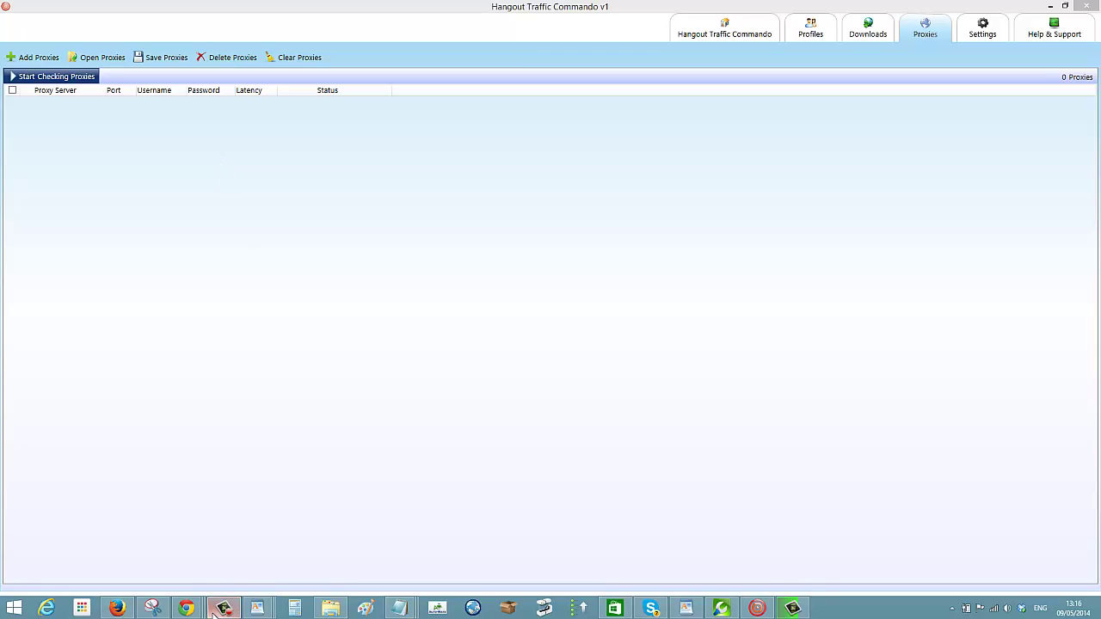
- Switch to the Squid Proxies admin panel in Chrome, enlarge the assigned proxies box and open the authorized IPs
mouse_move(186, 608)
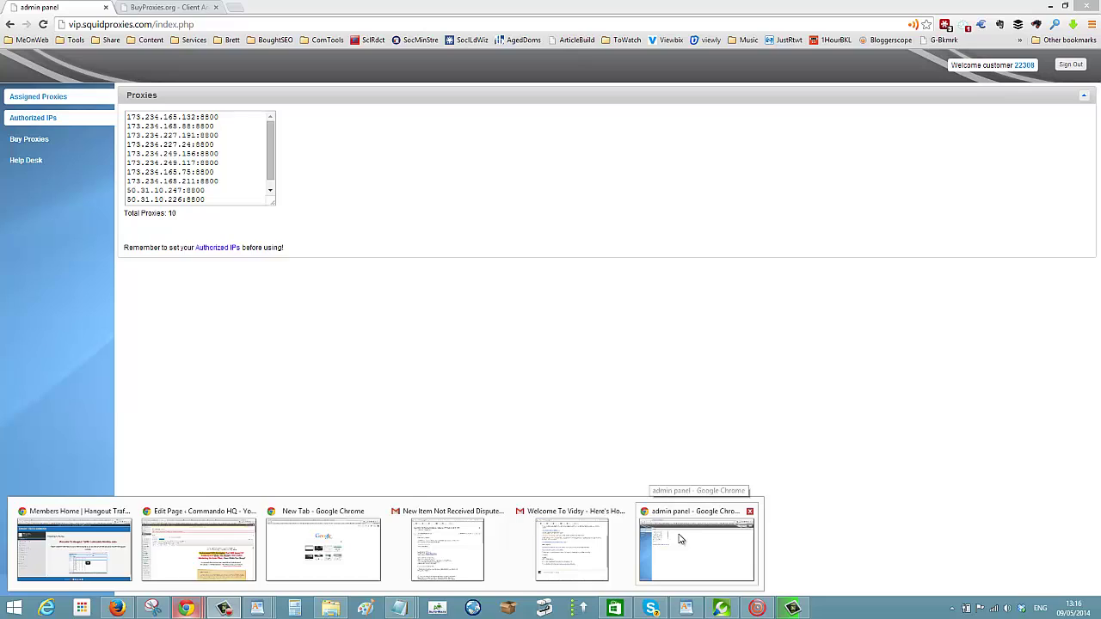
left_click(679, 540)
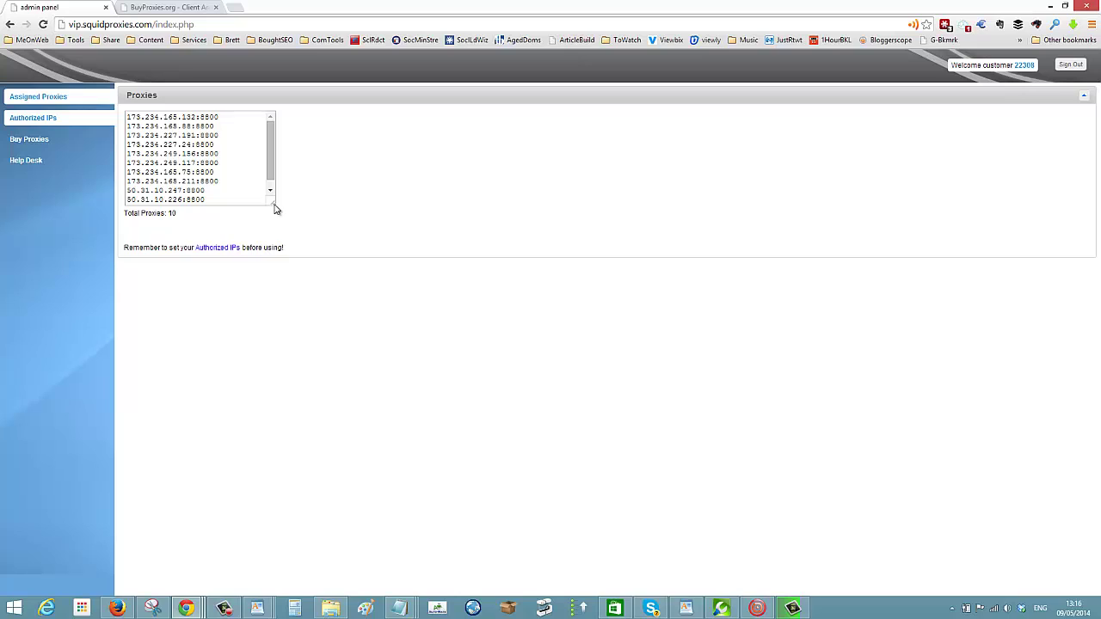
left_click_drag(275, 207, 305, 251)
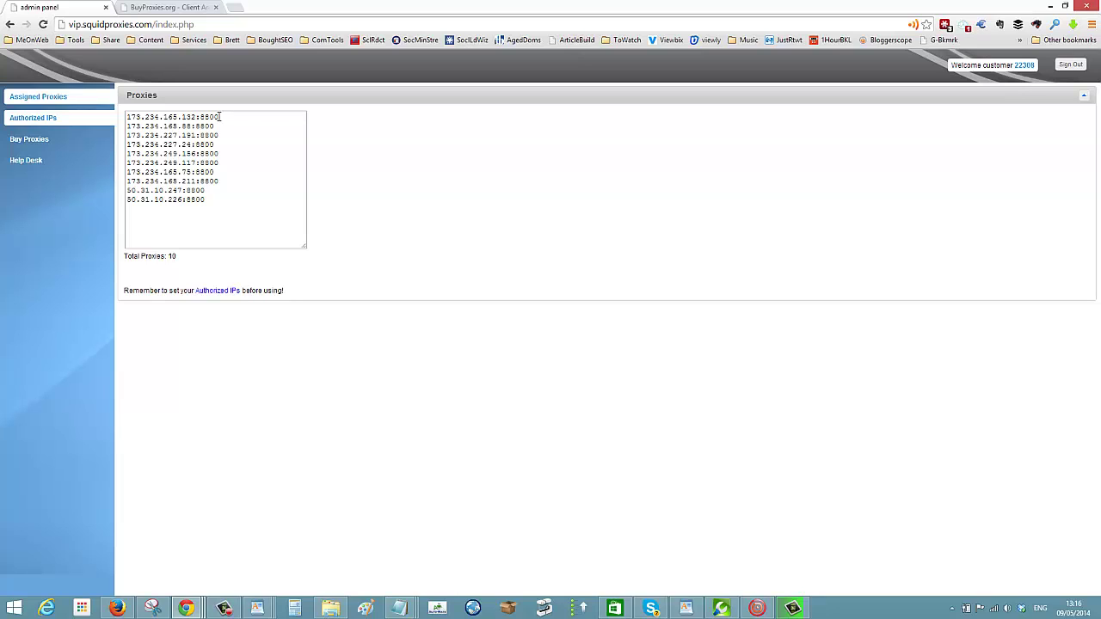
left_click(40, 121)
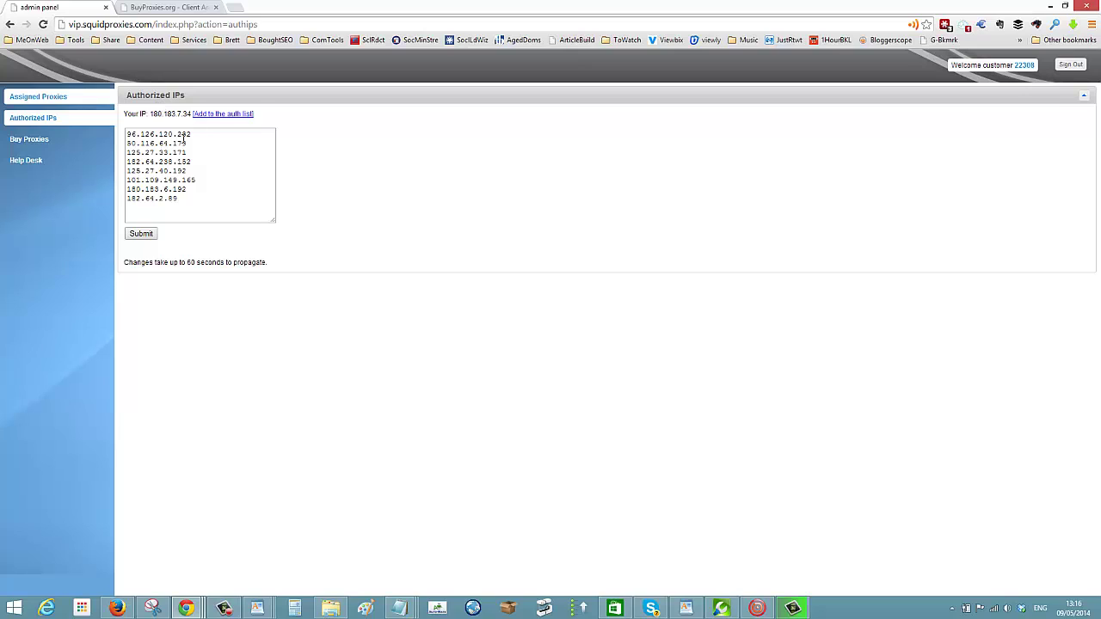
- Remove every authorized IP below the first entry from the list
left_click_drag(185, 202, 126, 144)
key("Delete")
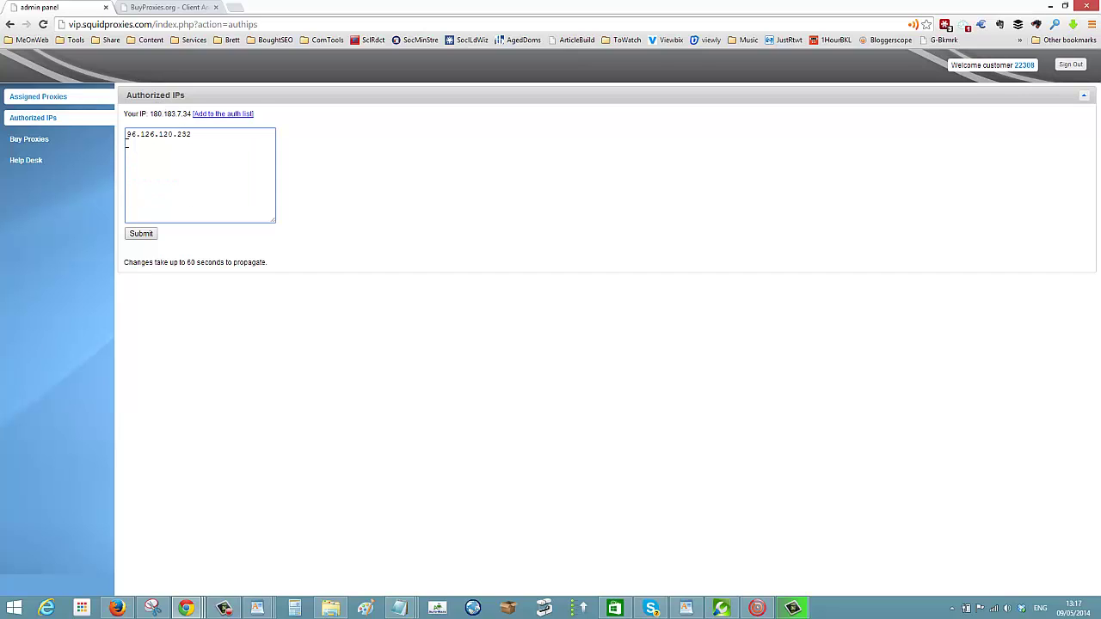
- Add the current IP address to the authorized IPs list and submit the list
left_click(204, 121)
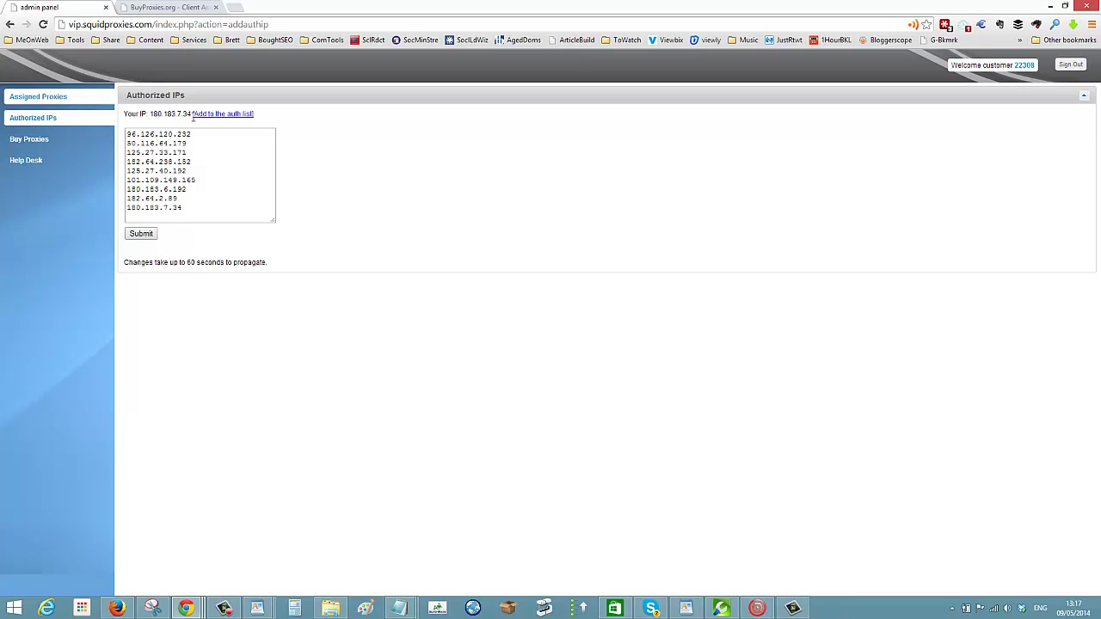
left_click_drag(193, 209, 129, 209)
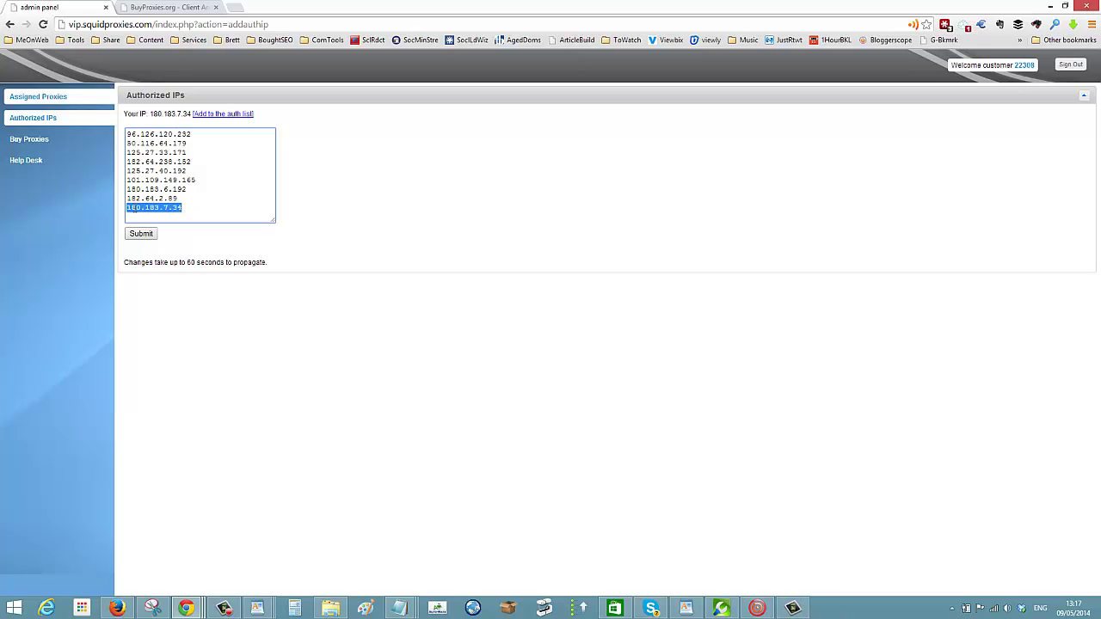
left_click(142, 234)
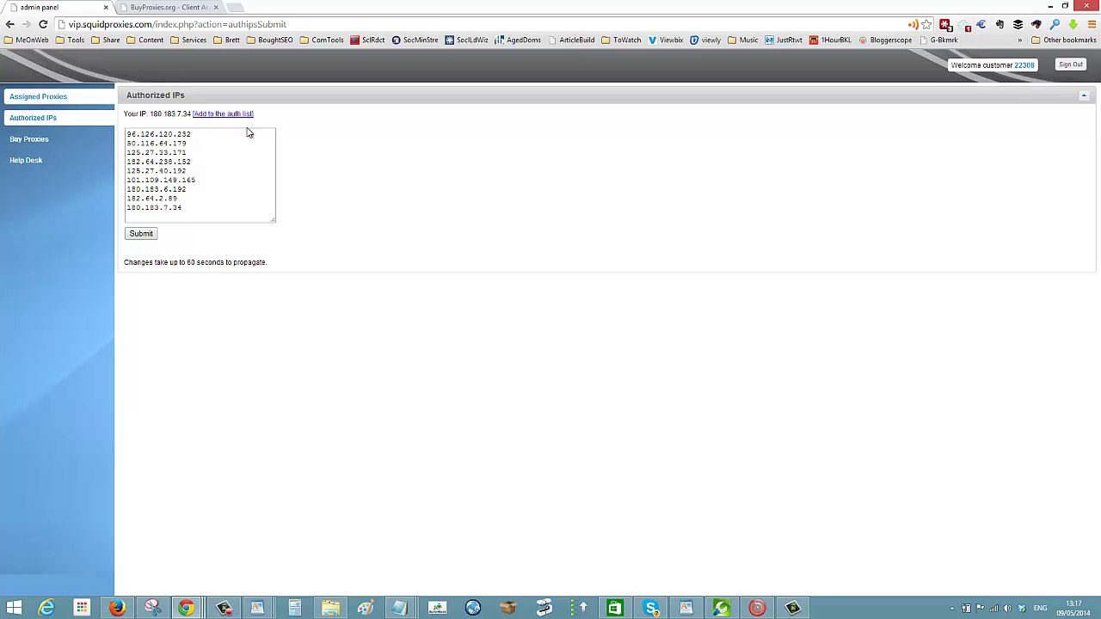
- Open the assigned proxies, enlarge their list box and copy the complete list
left_click(43, 100)
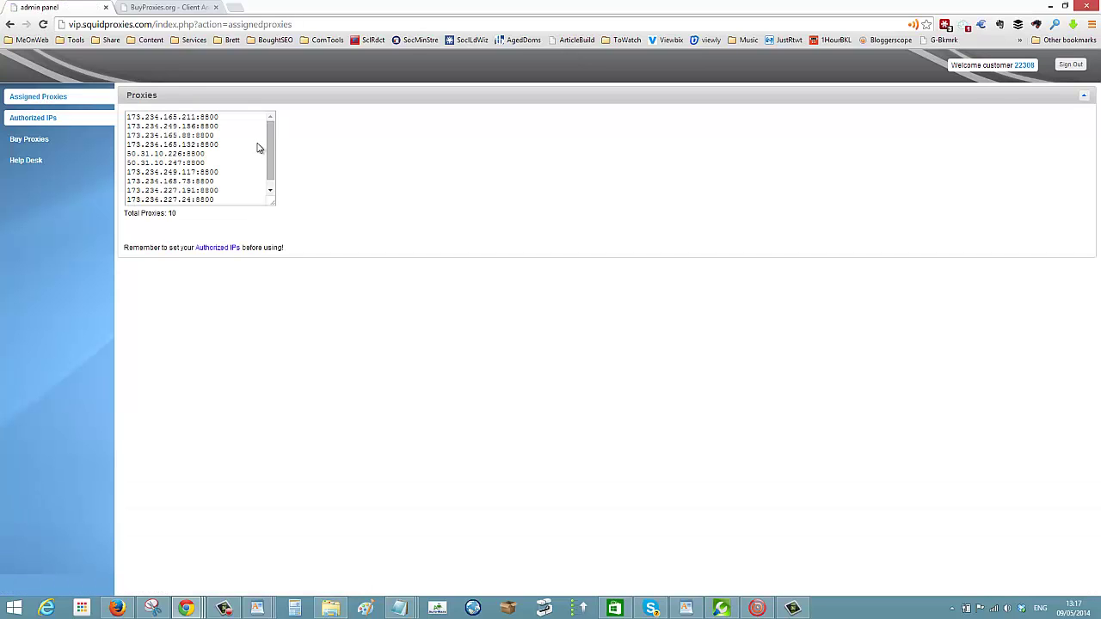
left_click_drag(270, 153, 362, 341)
key("ctrl+a")
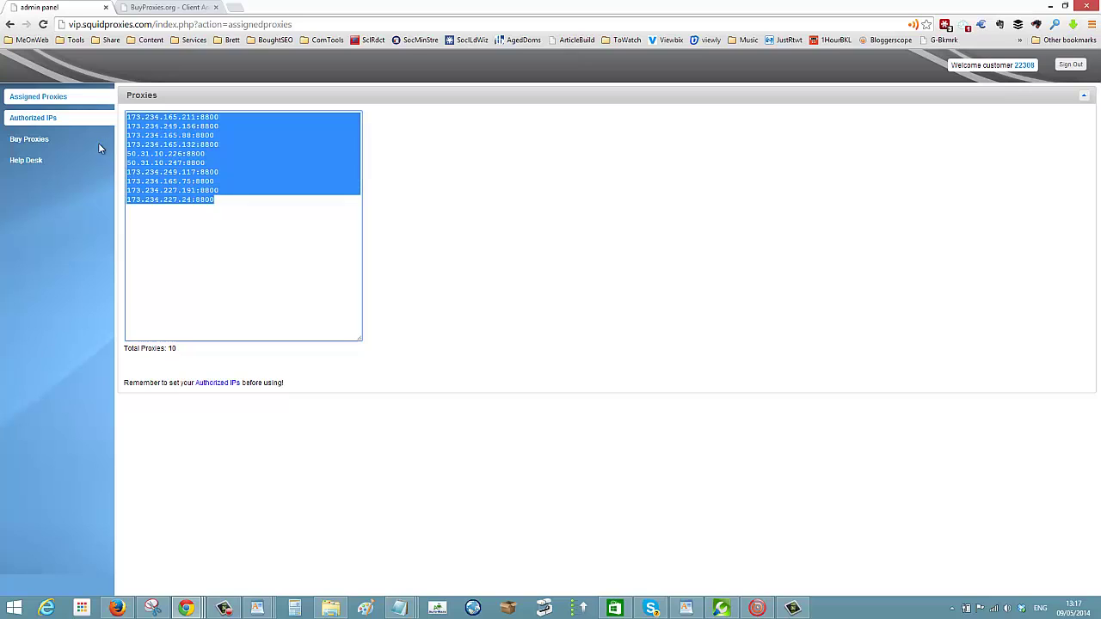
right_click(155, 146)
left_click(186, 204)
- Switch to Hangout Traffic Commando and add the copied Squid Proxies list to its proxies
left_click(757, 608)
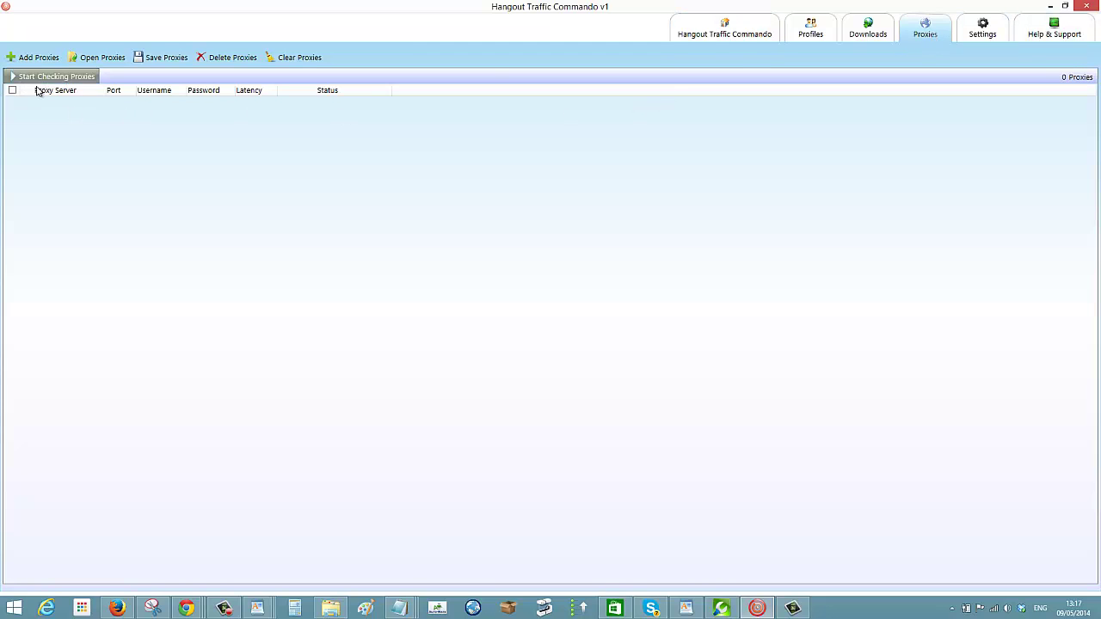
left_click(32, 57)
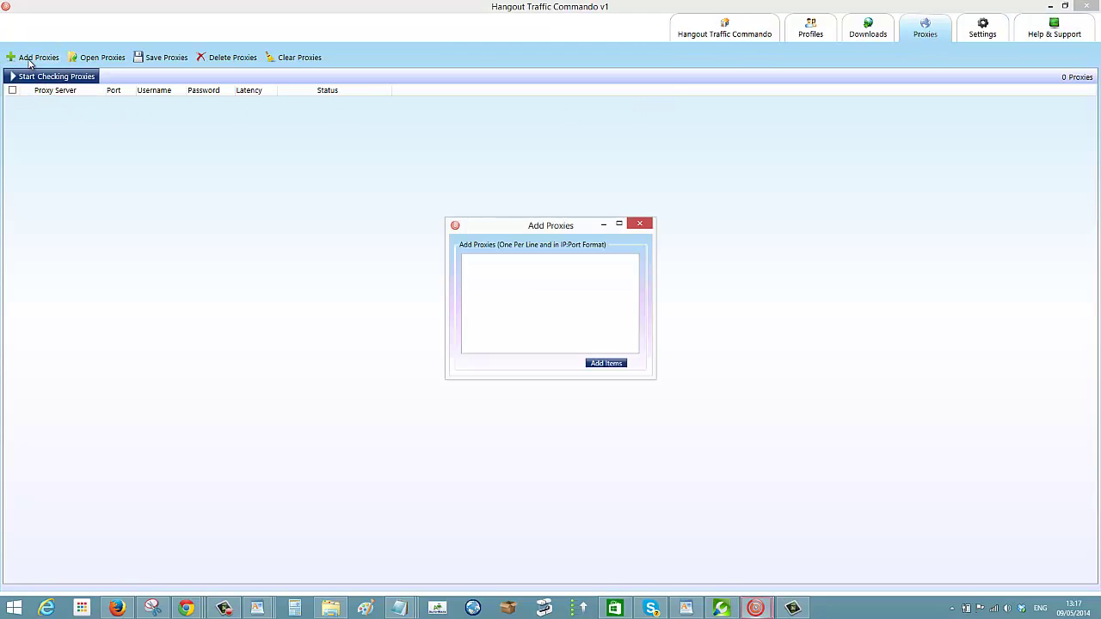
right_click(509, 284)
left_click(549, 311)
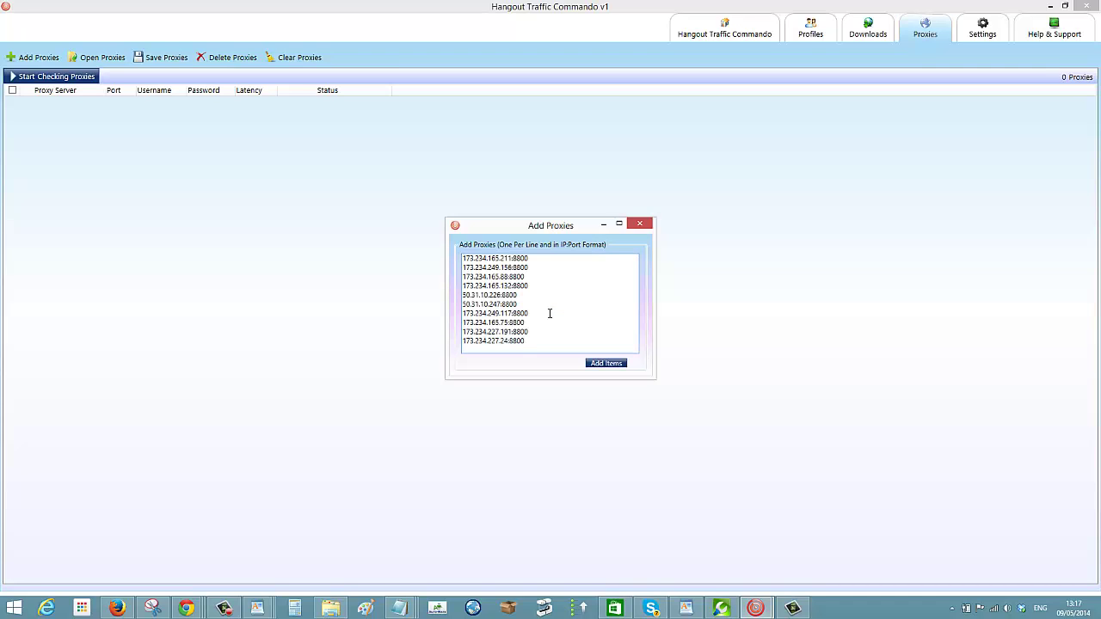
left_click(613, 368)
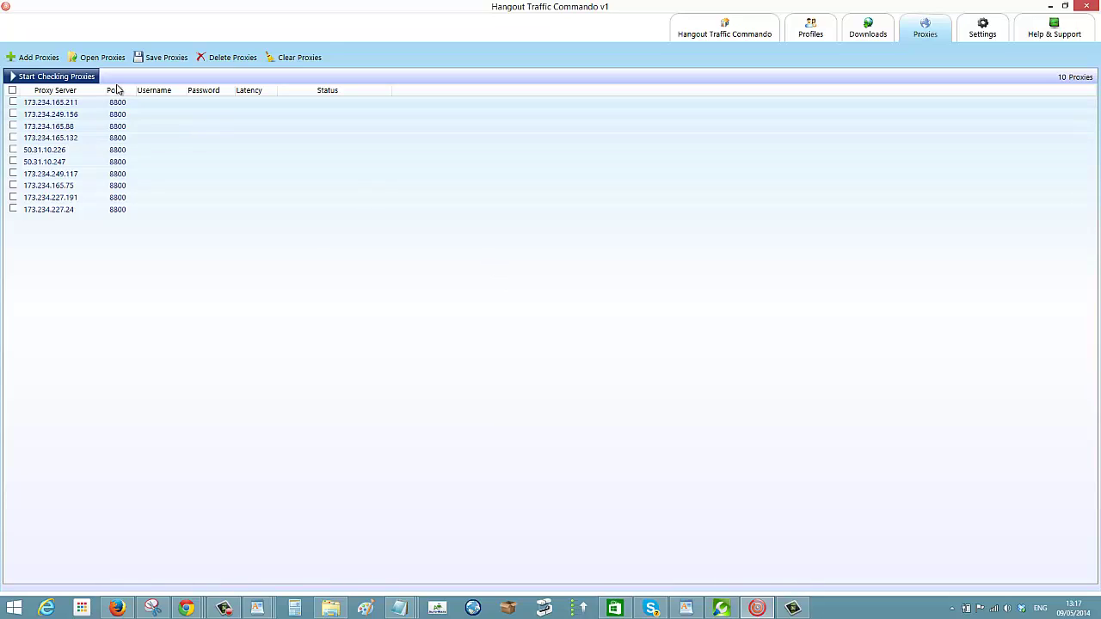
- Widen the Port column, run the check on the listed proxies and dismiss the completion message
left_click_drag(138, 87, 112, 90)
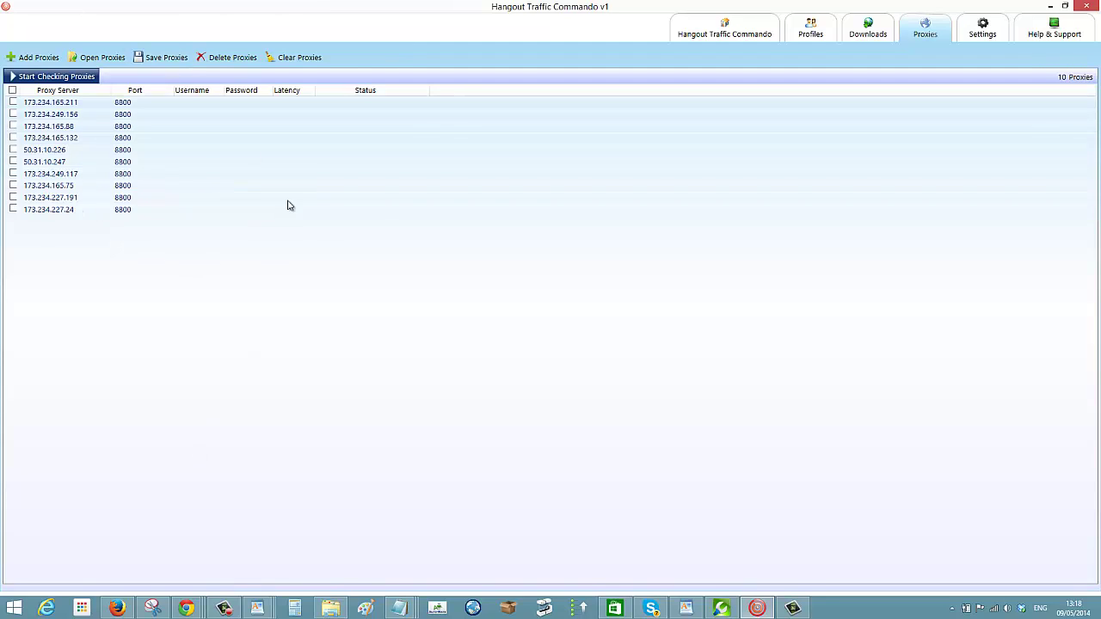
left_click(86, 126)
left_click(133, 174)
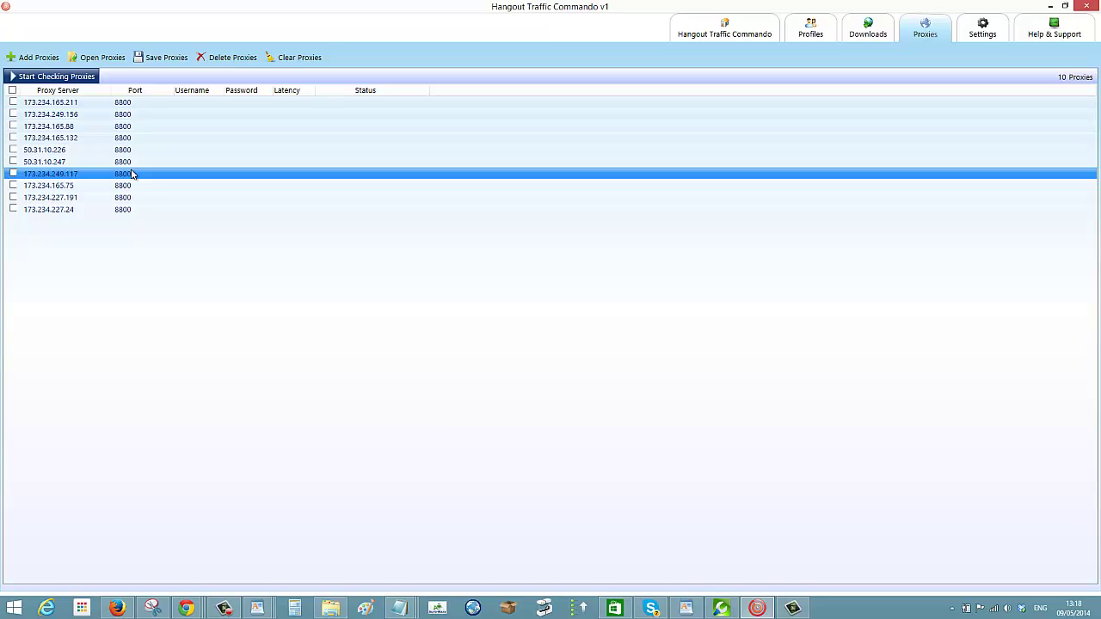
left_click(134, 172)
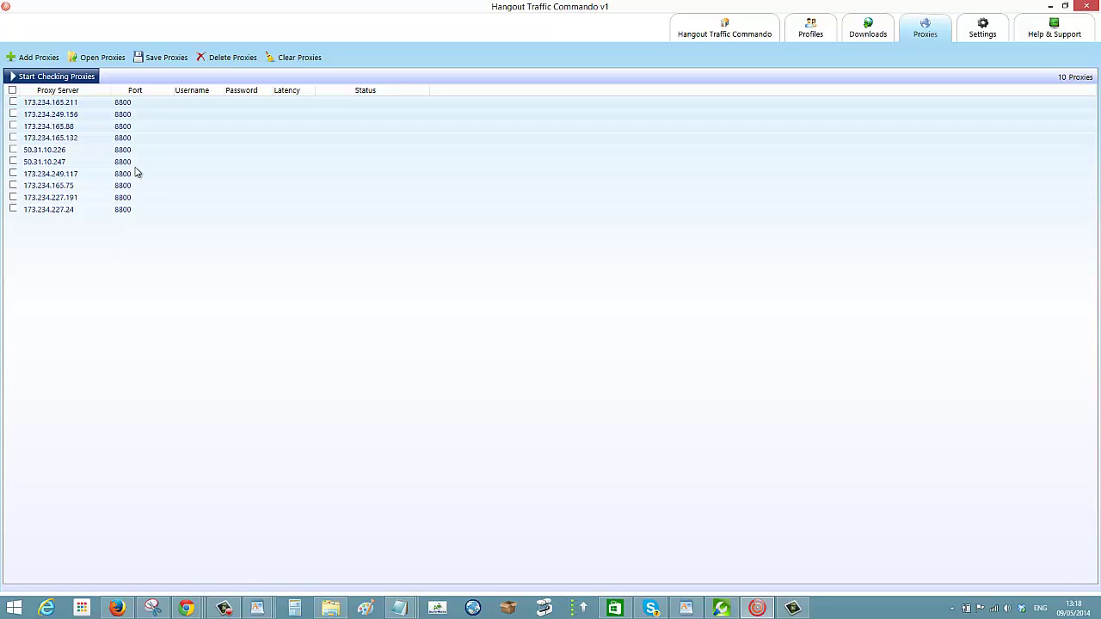
left_click(145, 167)
left_click(389, 406)
left_click(58, 77)
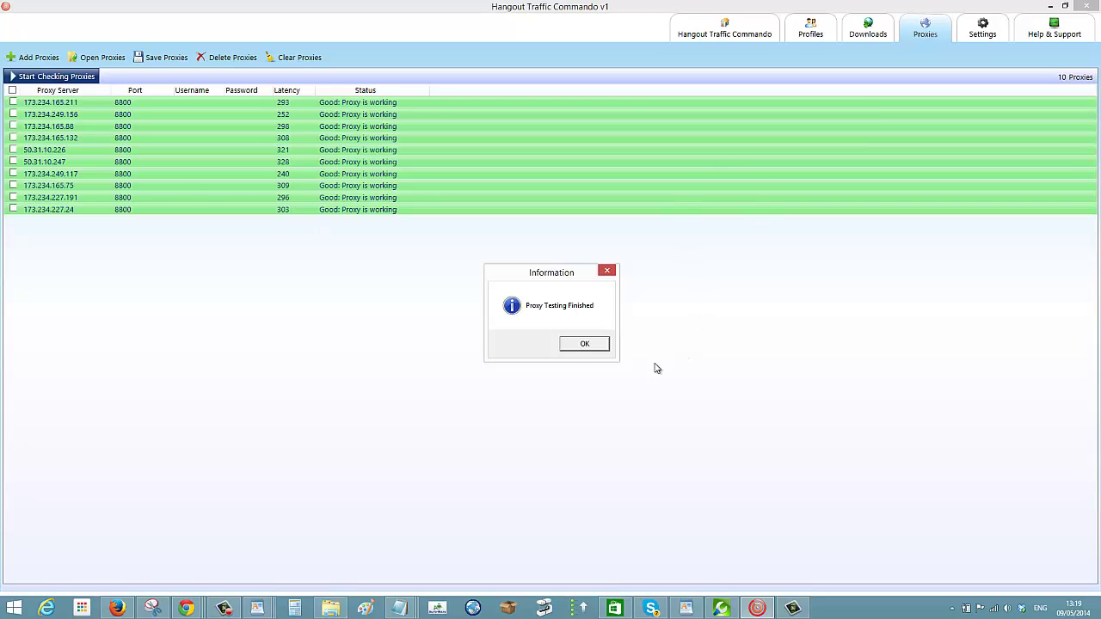
left_click(584, 344)
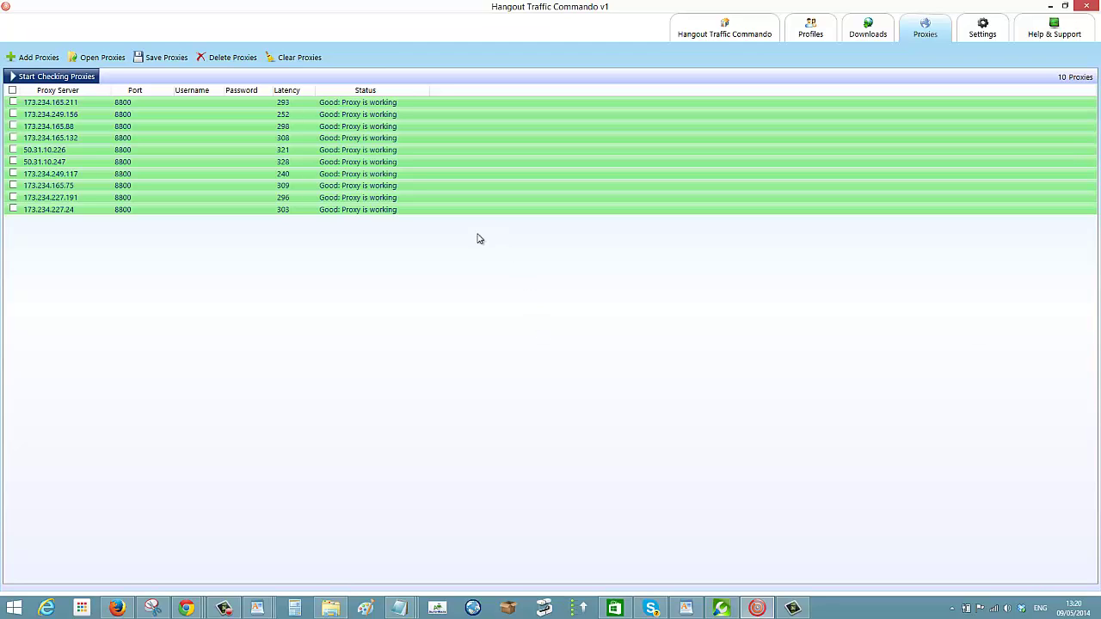
- Switch to the BuyProxies.org client area in Chrome and log in with the last saved login's e-mail and password
mouse_move(177, 609)
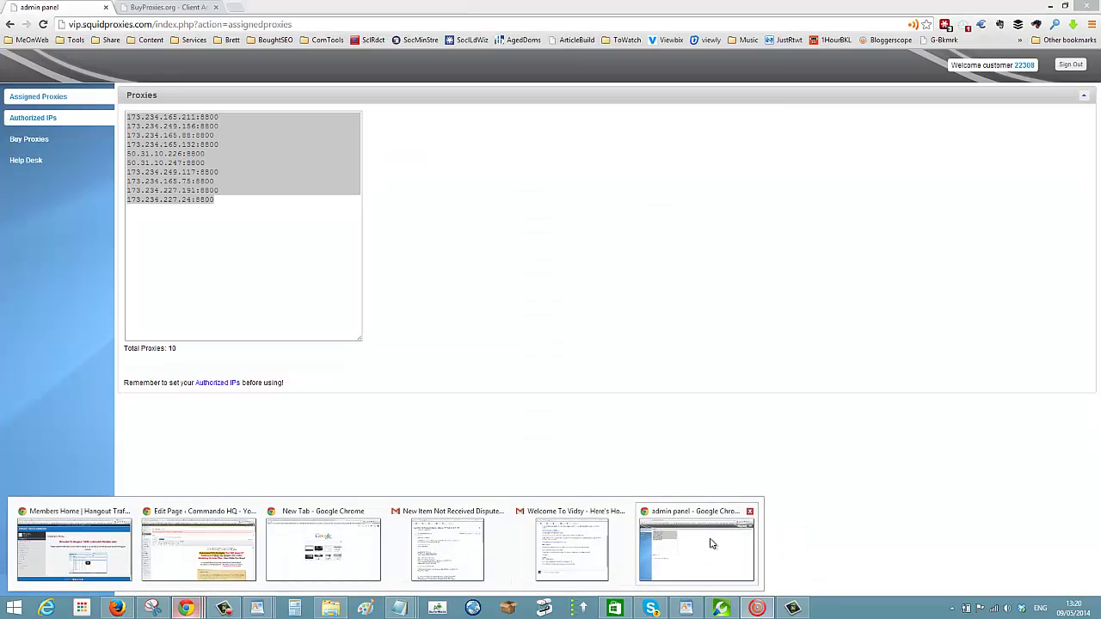
left_click(712, 544)
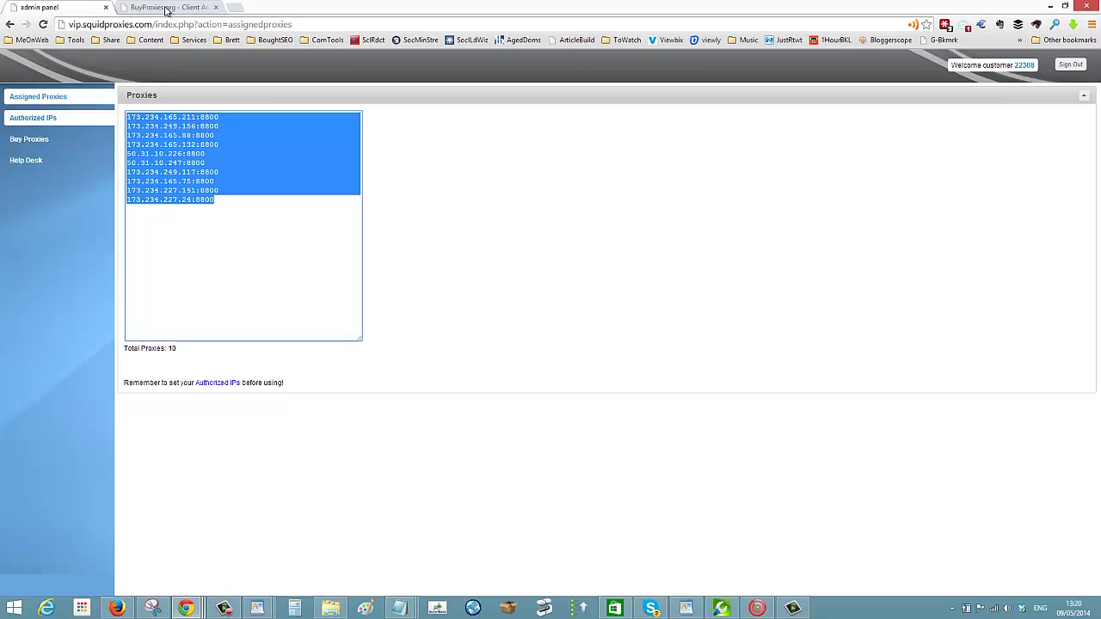
left_click(167, 7)
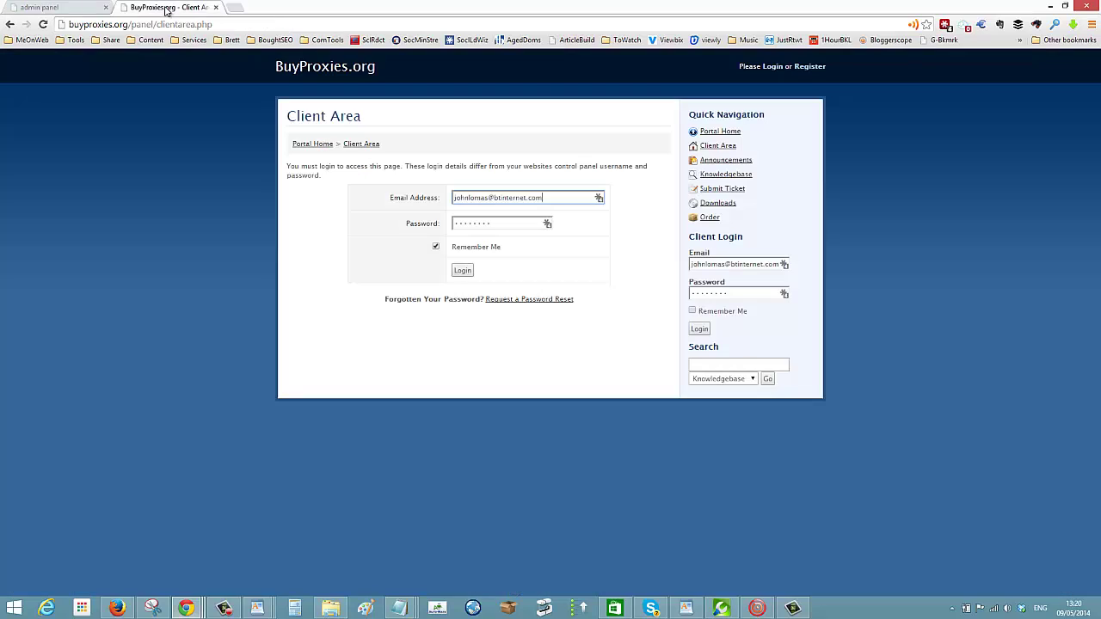
left_click(599, 197)
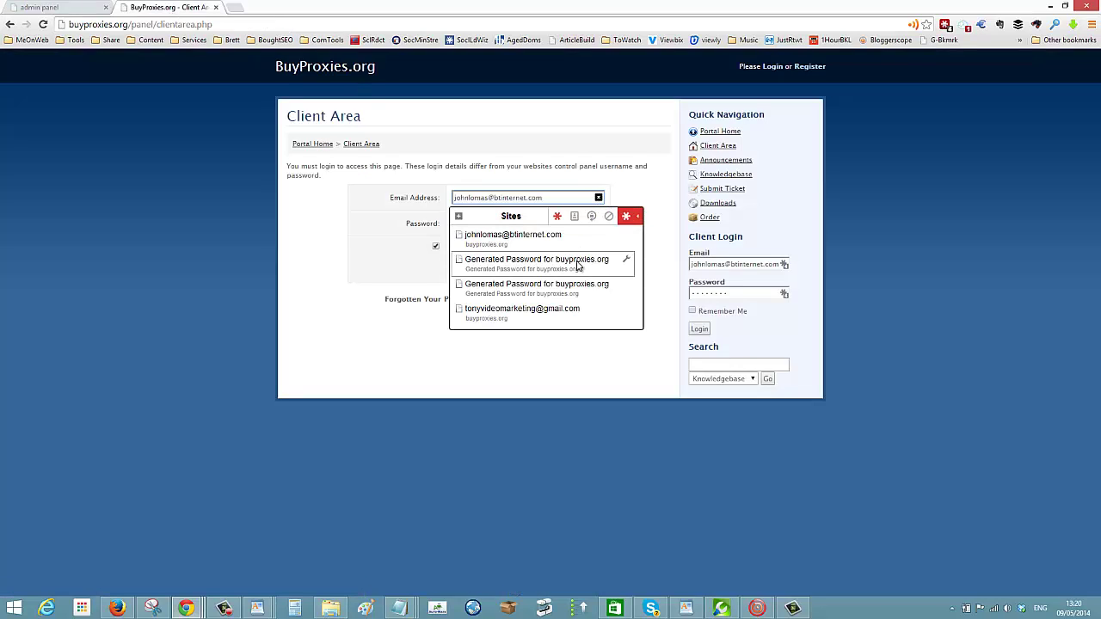
left_click(561, 315)
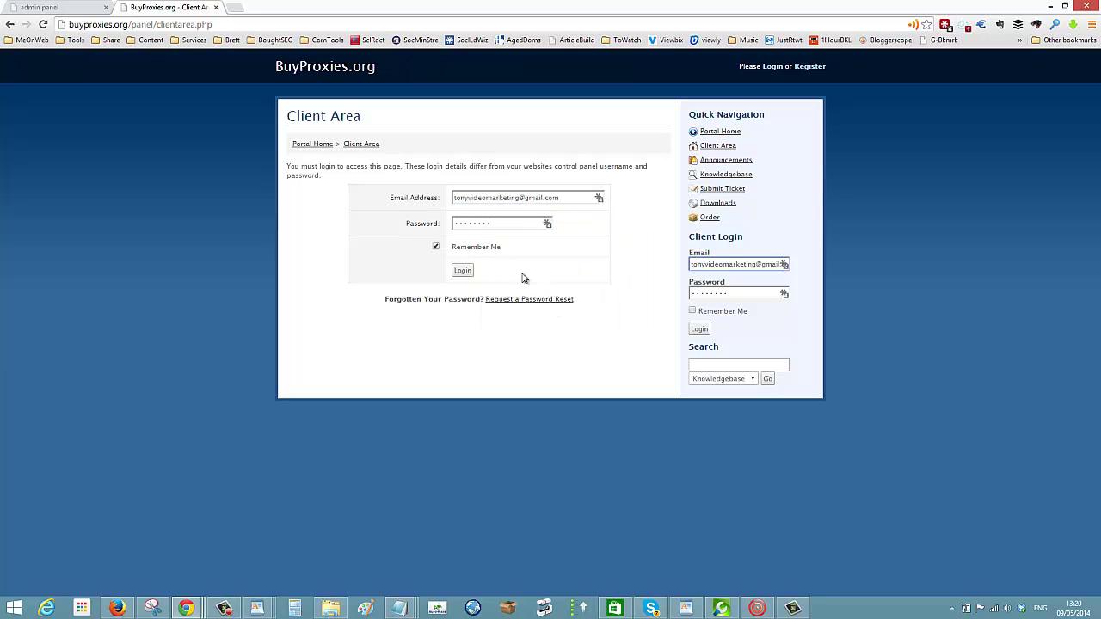
left_click(462, 271)
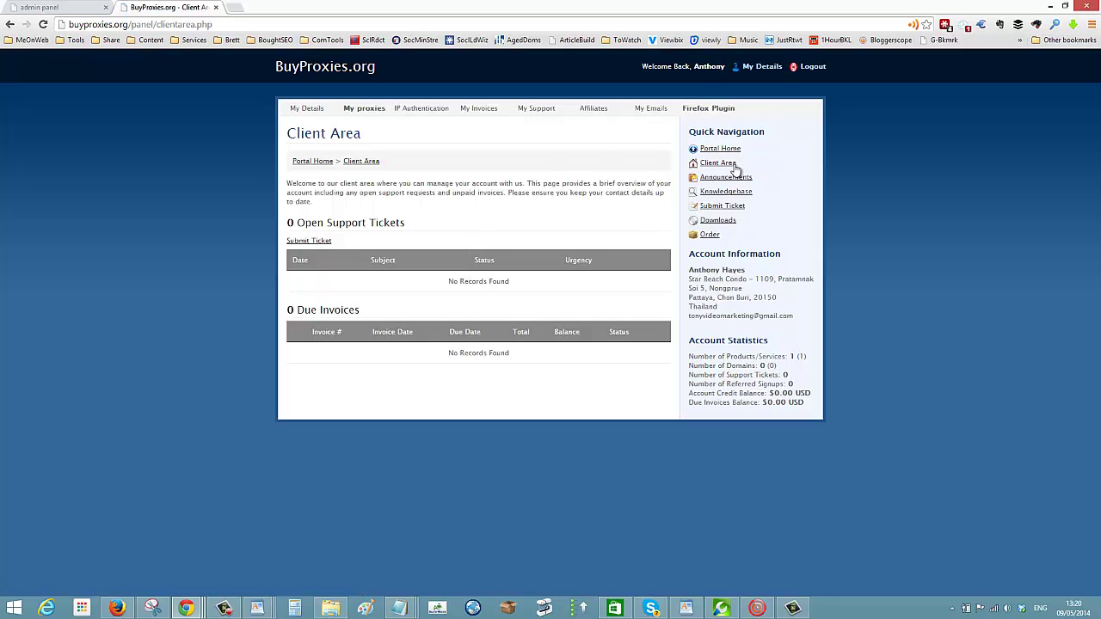
- Open the proxies of the Semi-dedicated proxies package and copy the entire list of allocated proxies
left_click(365, 110)
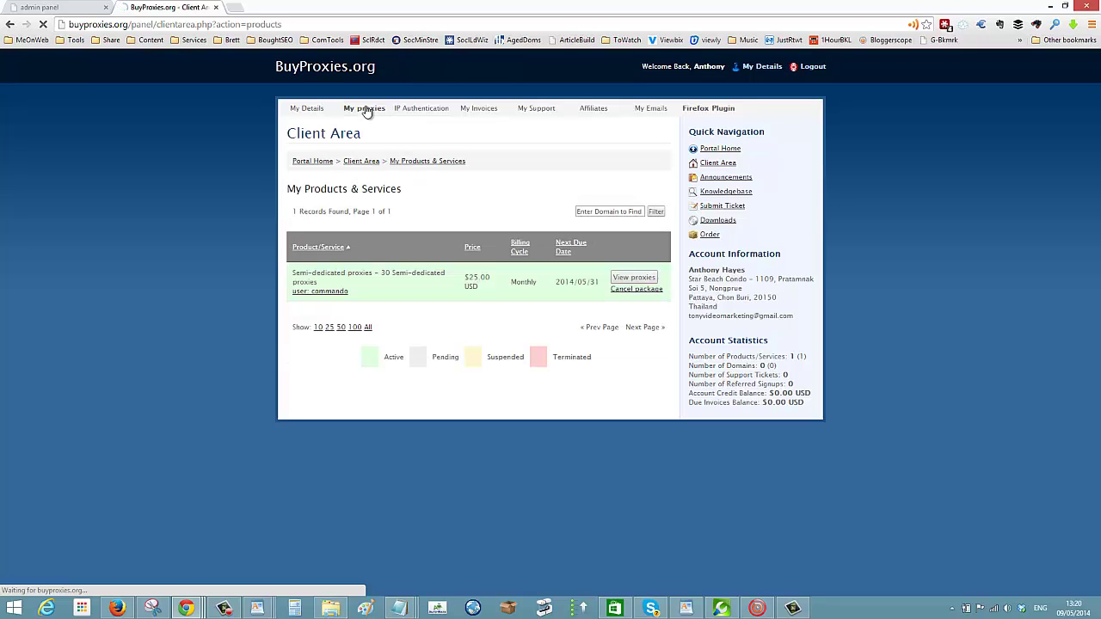
left_click(652, 279)
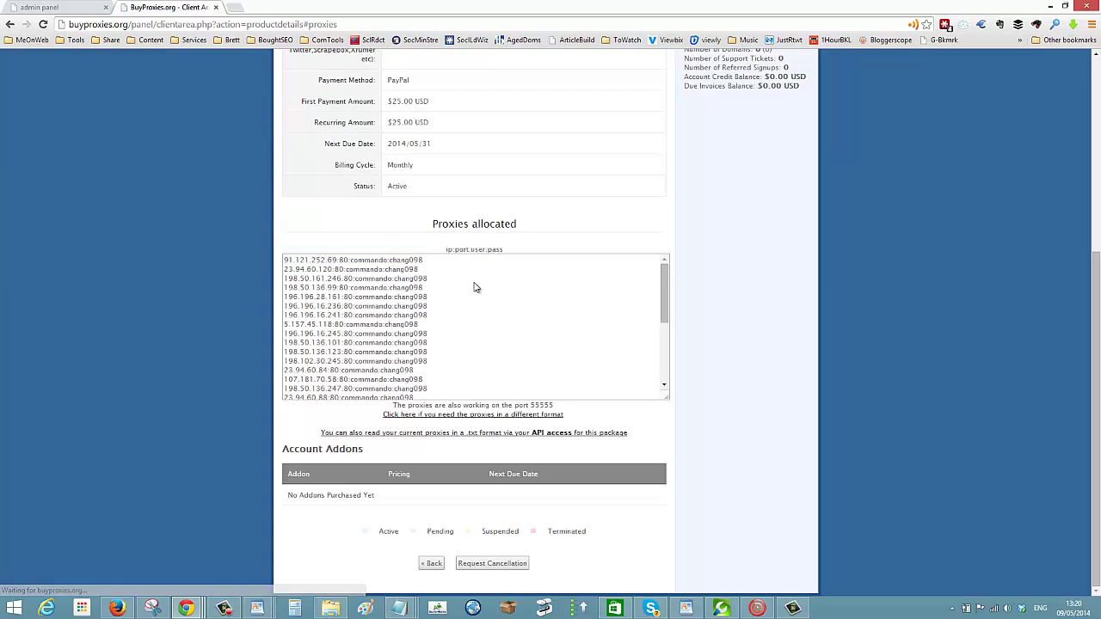
left_click_drag(671, 295, 627, 374)
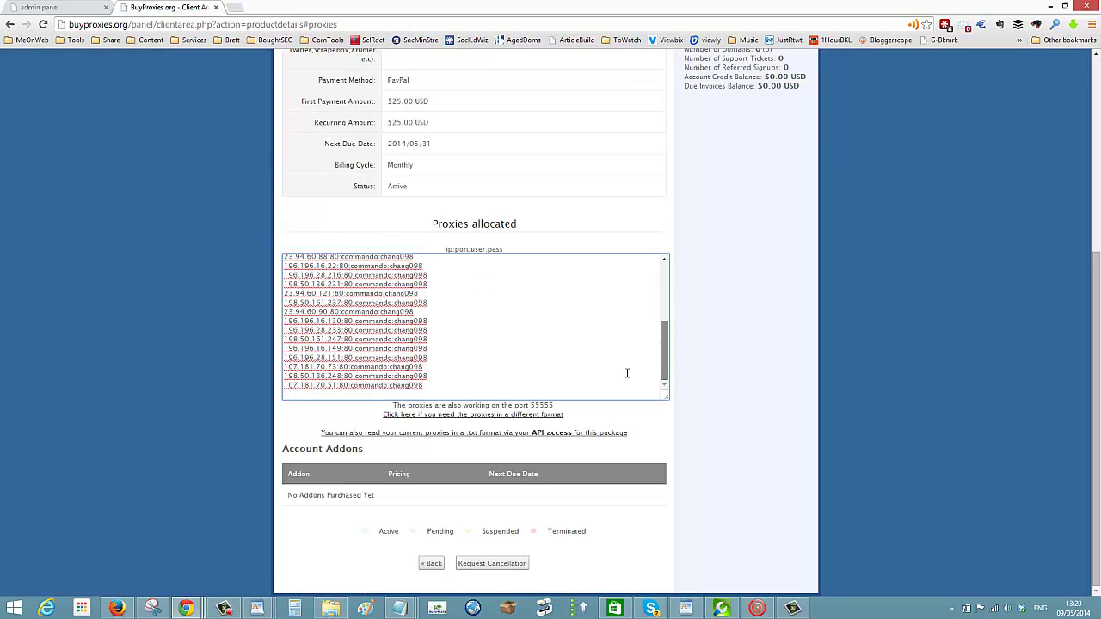
left_click_drag(403, 385, 424, 385)
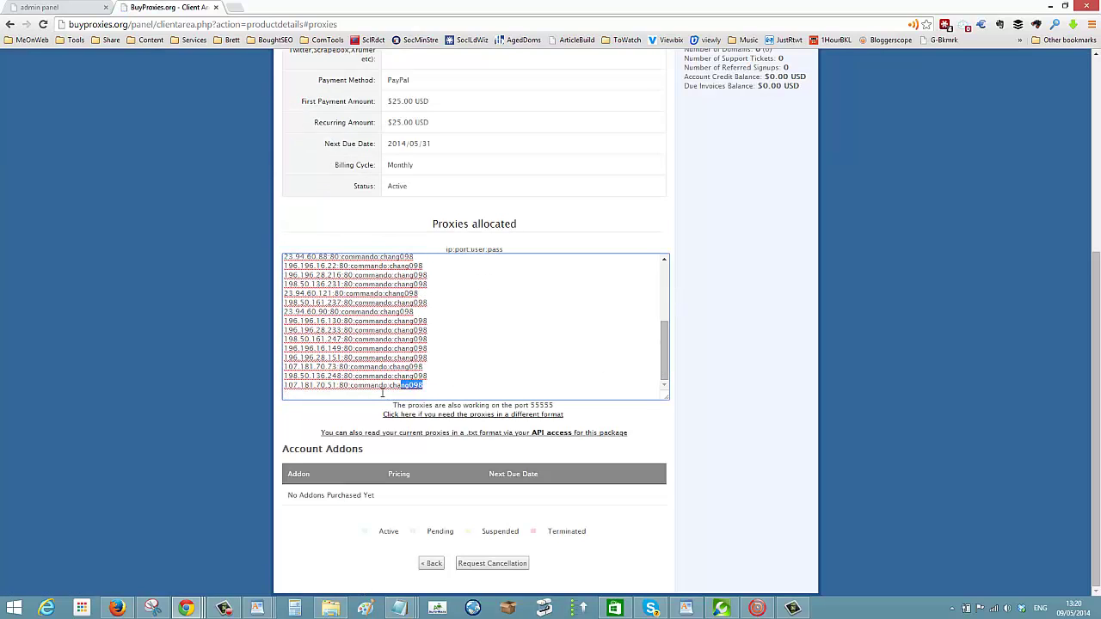
key("ctrl+a")
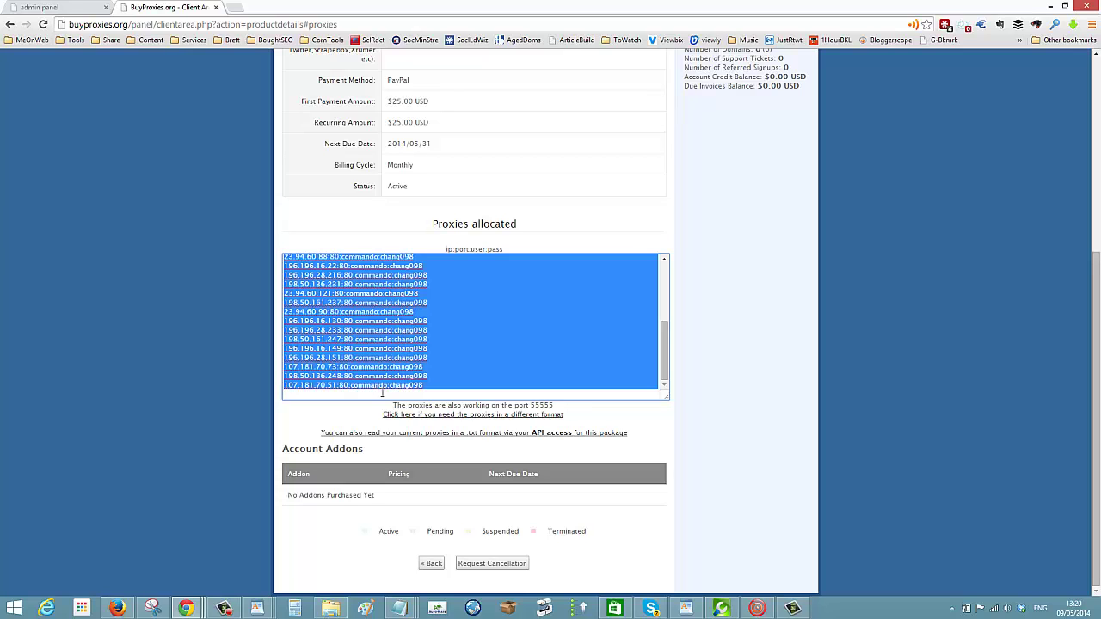
right_click(436, 294)
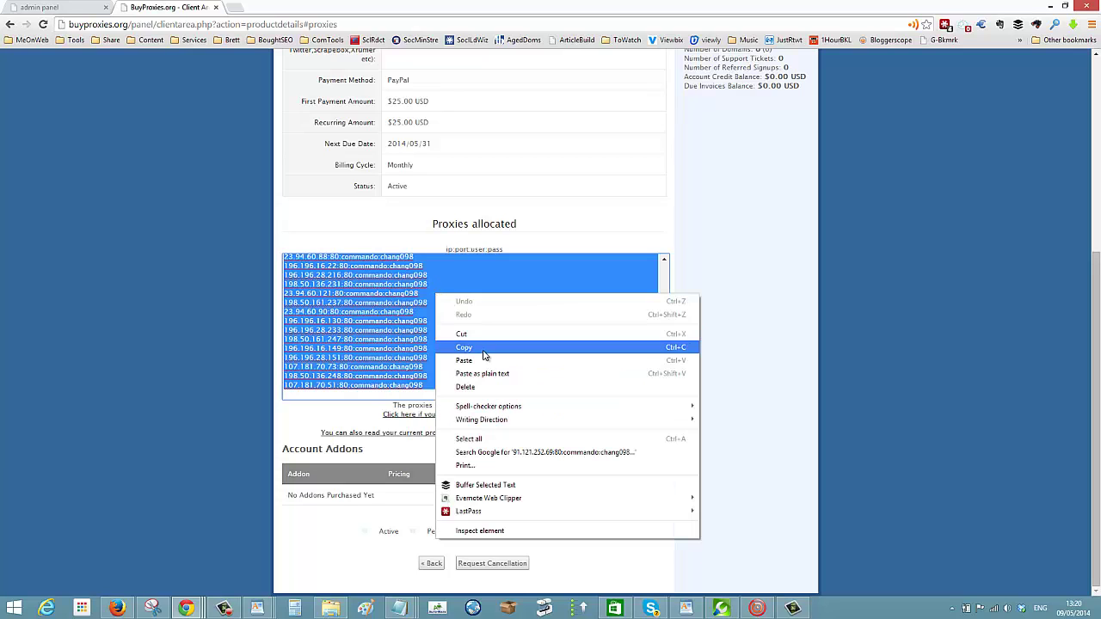
left_click(484, 349)
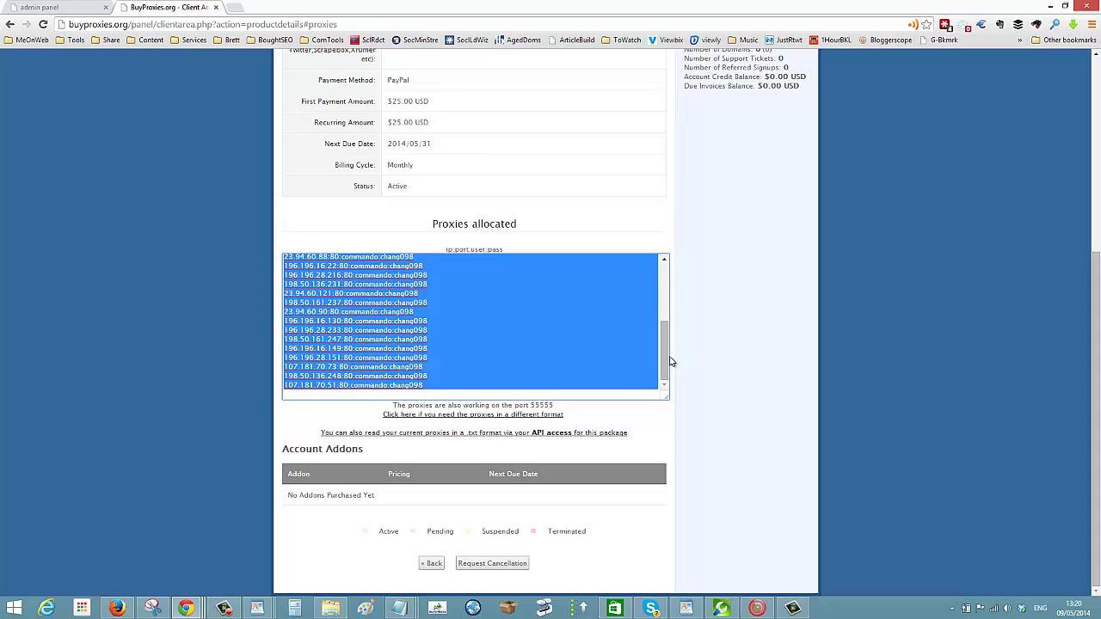
left_click_drag(664, 365, 518, 209)
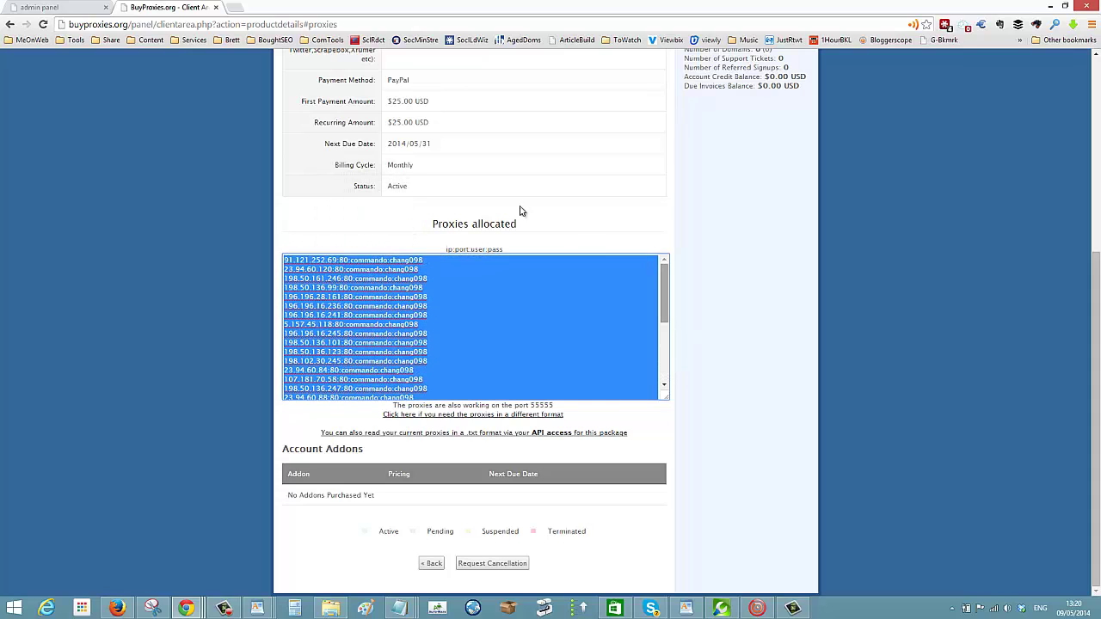
- Switch to Hangout Traffic Commando and add the copied BuyProxies.org list, including the proxy usernames and passwords, to its proxies
left_click(76, 7)
left_click(150, 7)
left_click(761, 611)
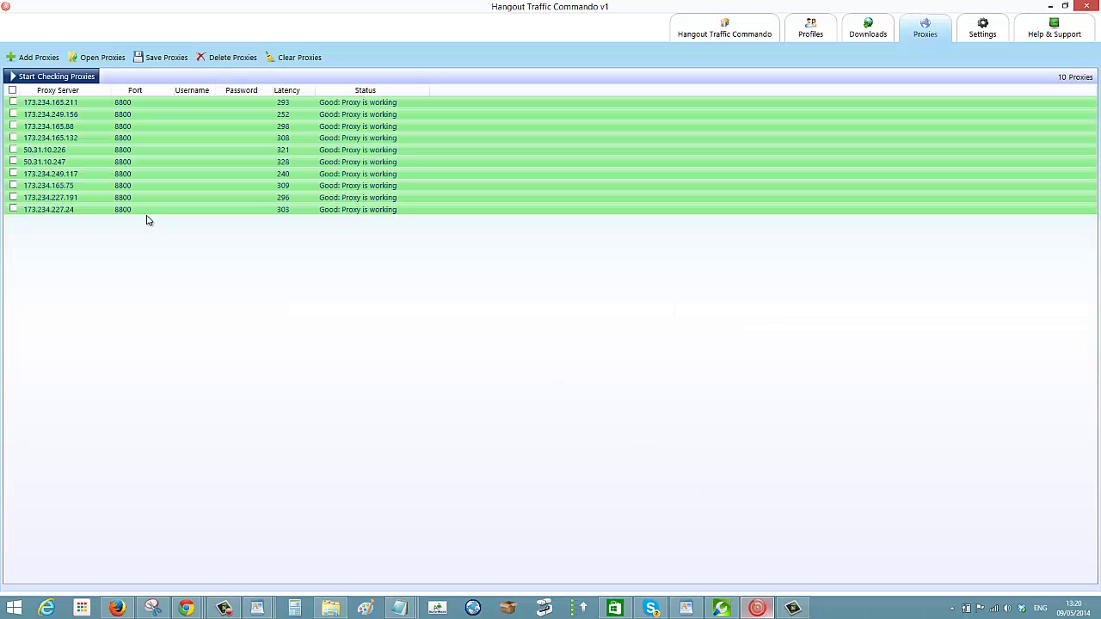
left_click(28, 58)
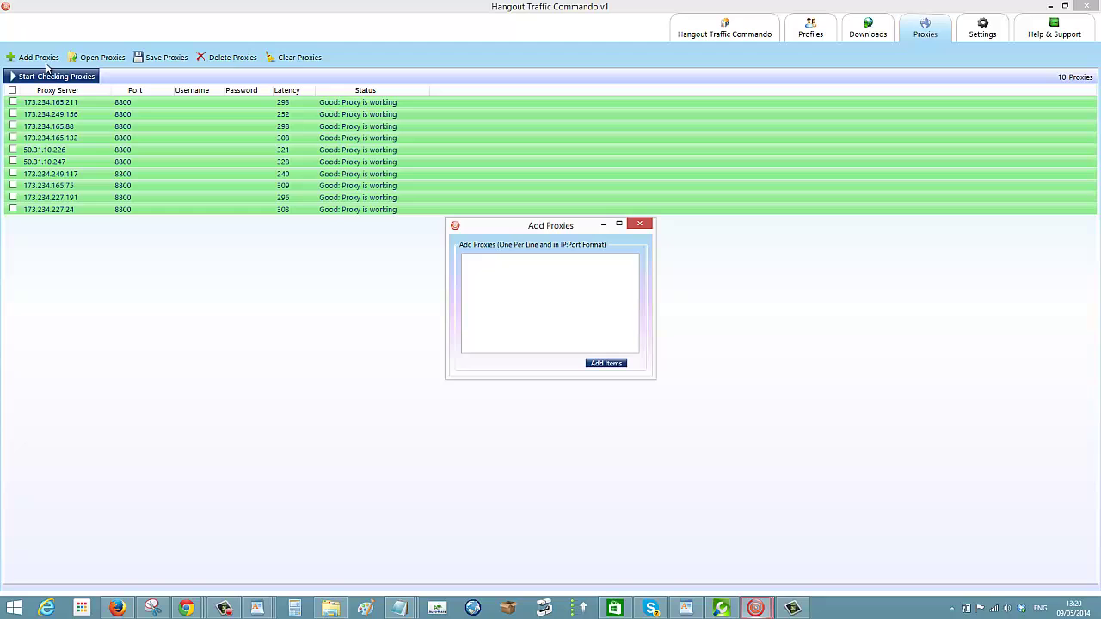
right_click(484, 271)
left_click(519, 307)
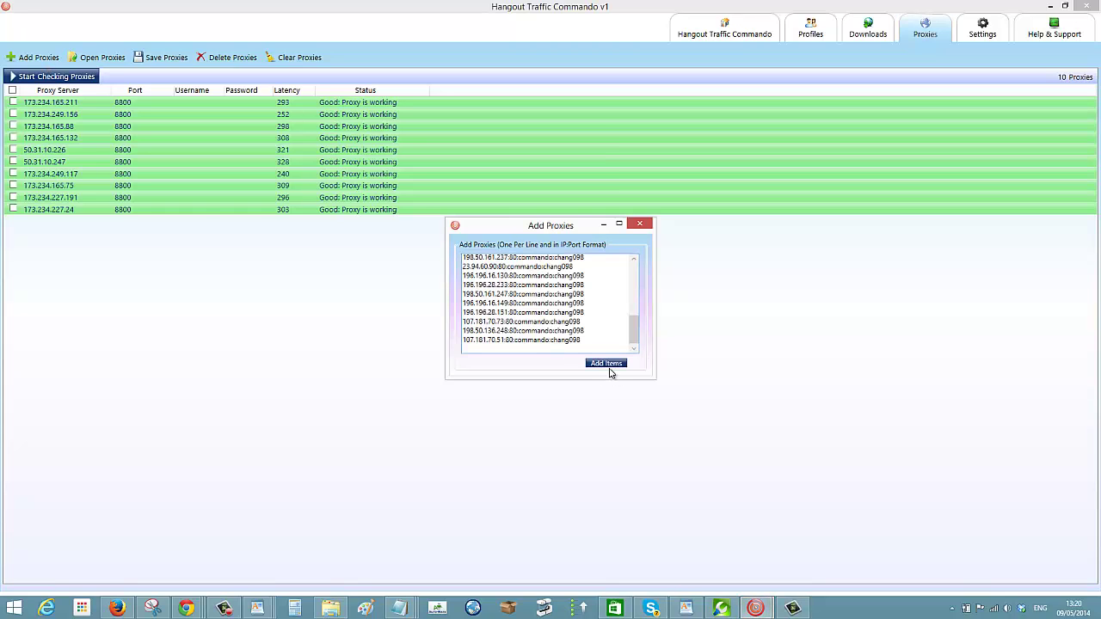
left_click(607, 364)
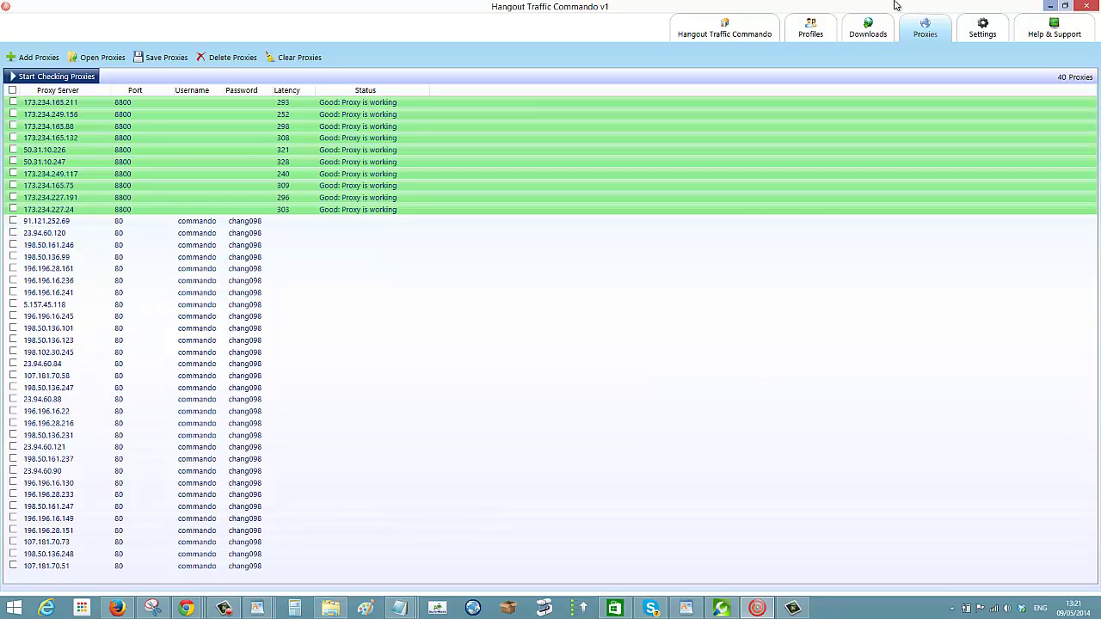
- Examine the downloads list and the actions offered for the first video in the real estate thailand research results
left_click(868, 27)
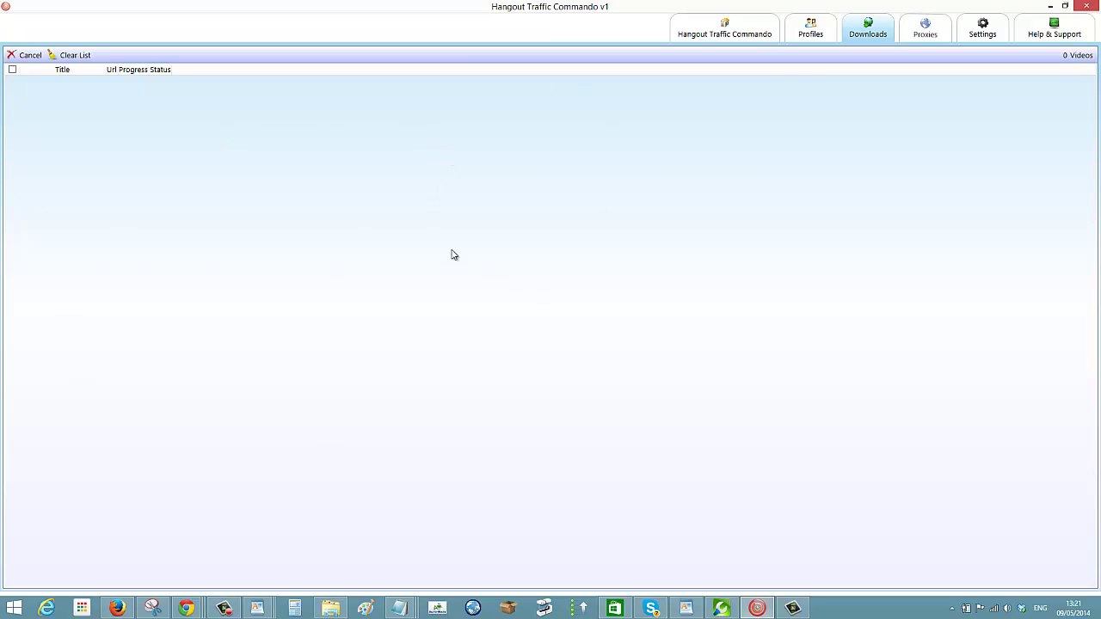
left_click(719, 36)
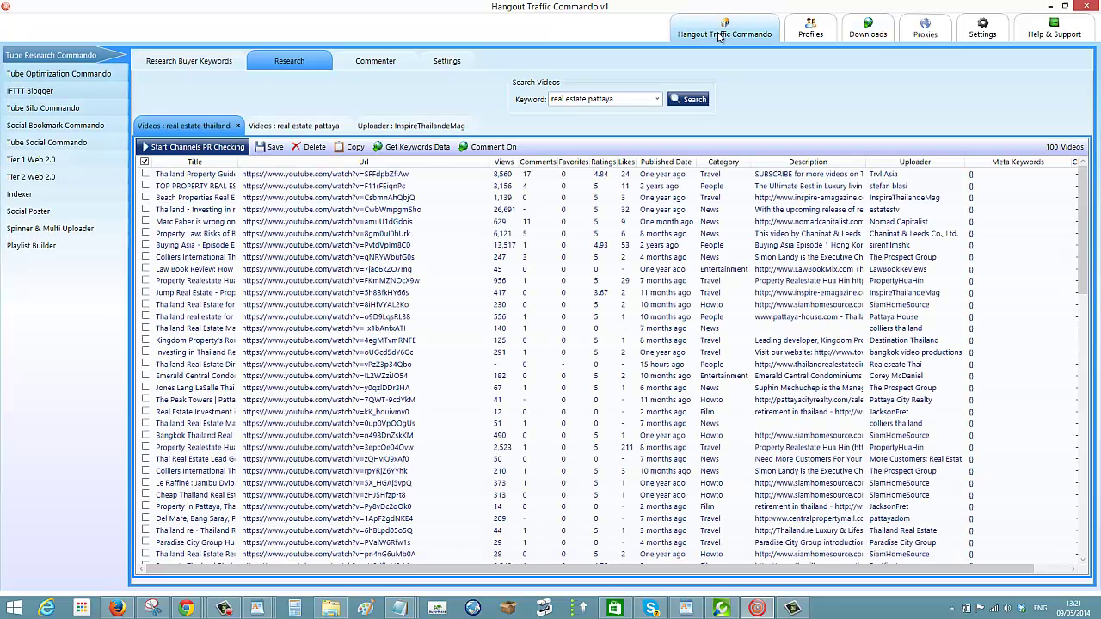
right_click(266, 174)
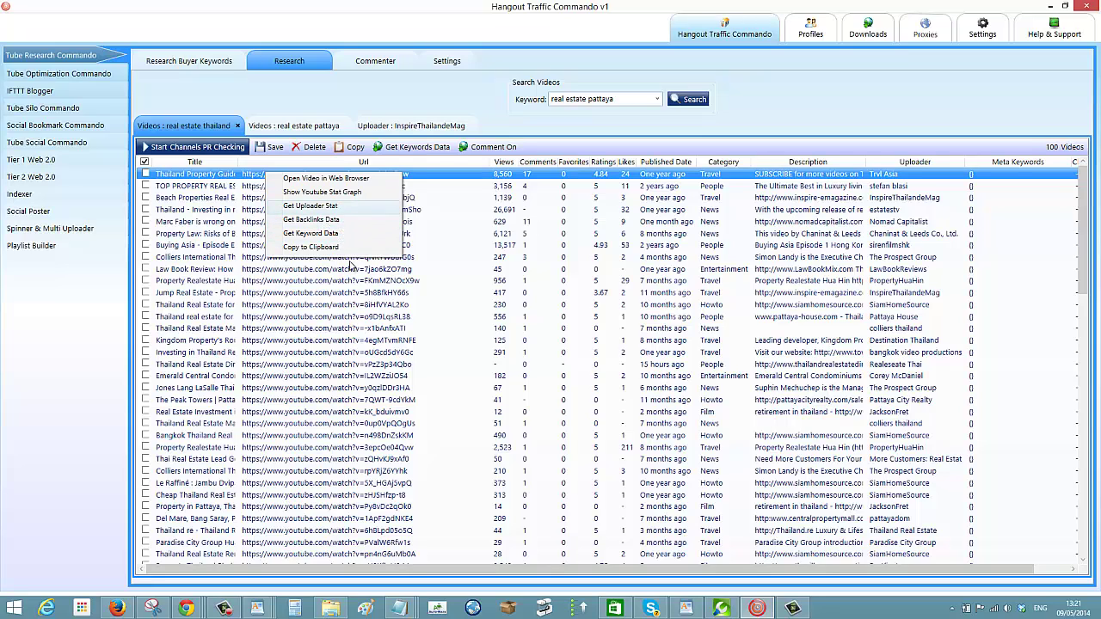
left_click(843, 82)
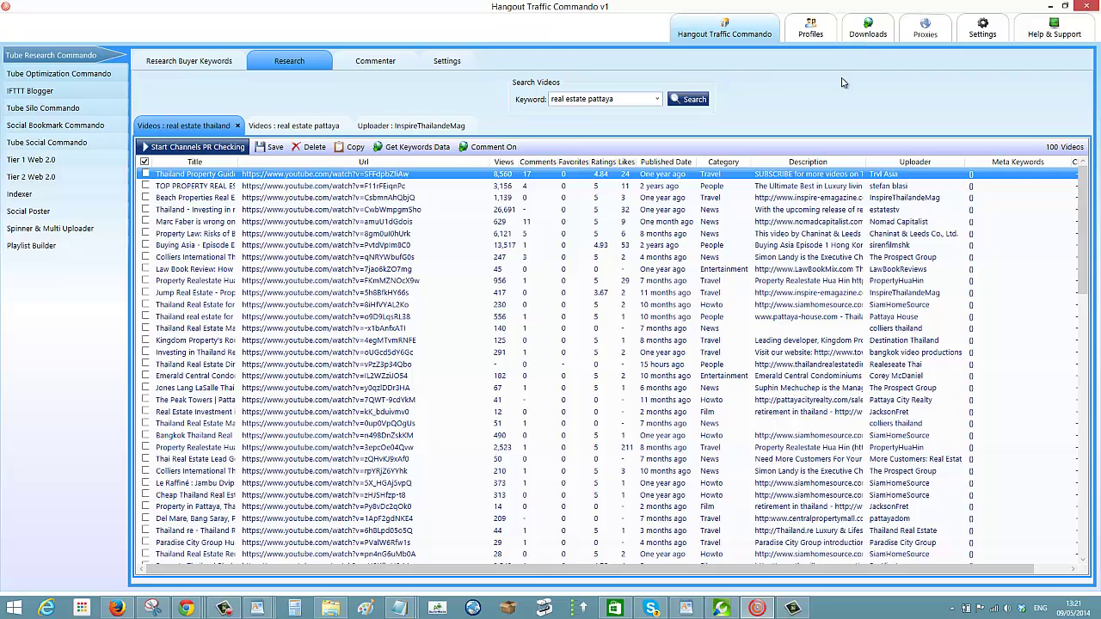
- Review the Downloader Settings for the download folder and video quality, and return to the downloads list
left_click(864, 35)
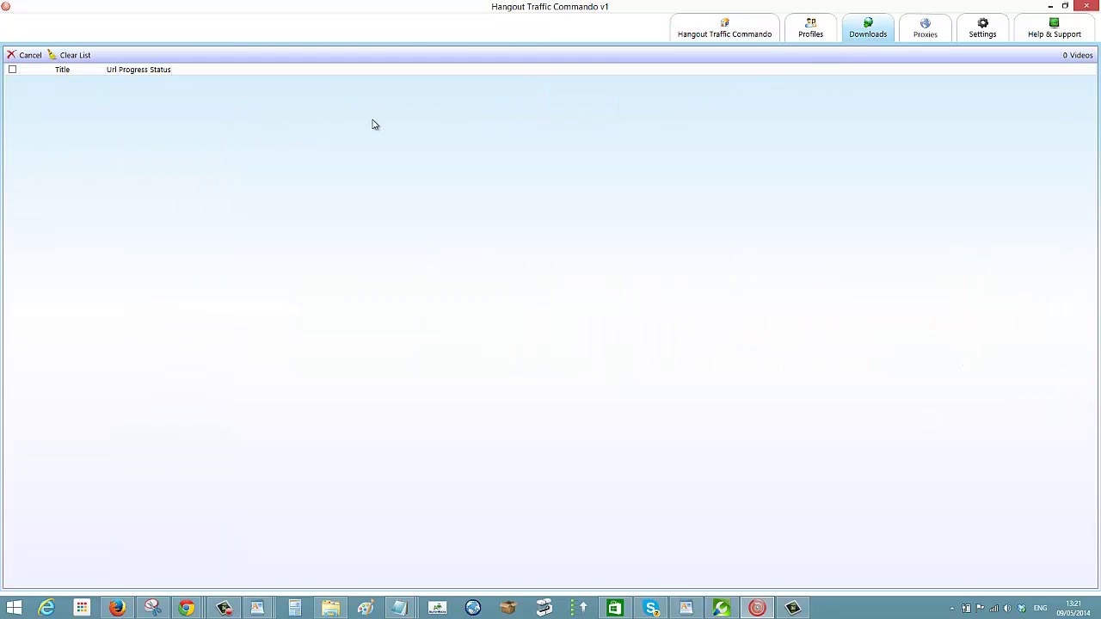
left_click(982, 39)
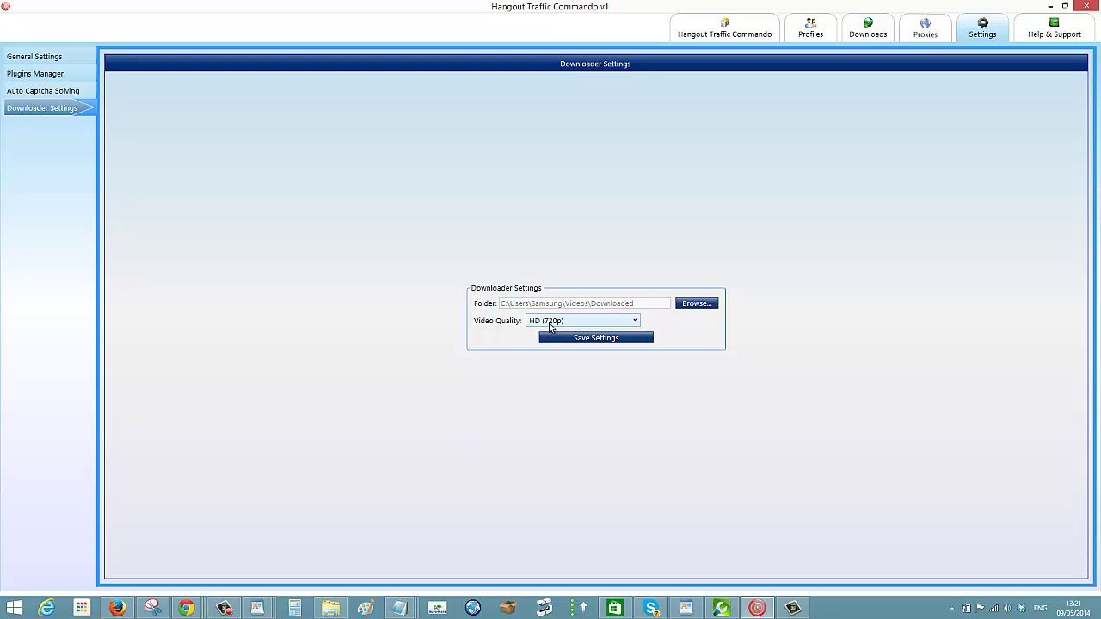
left_click(865, 38)
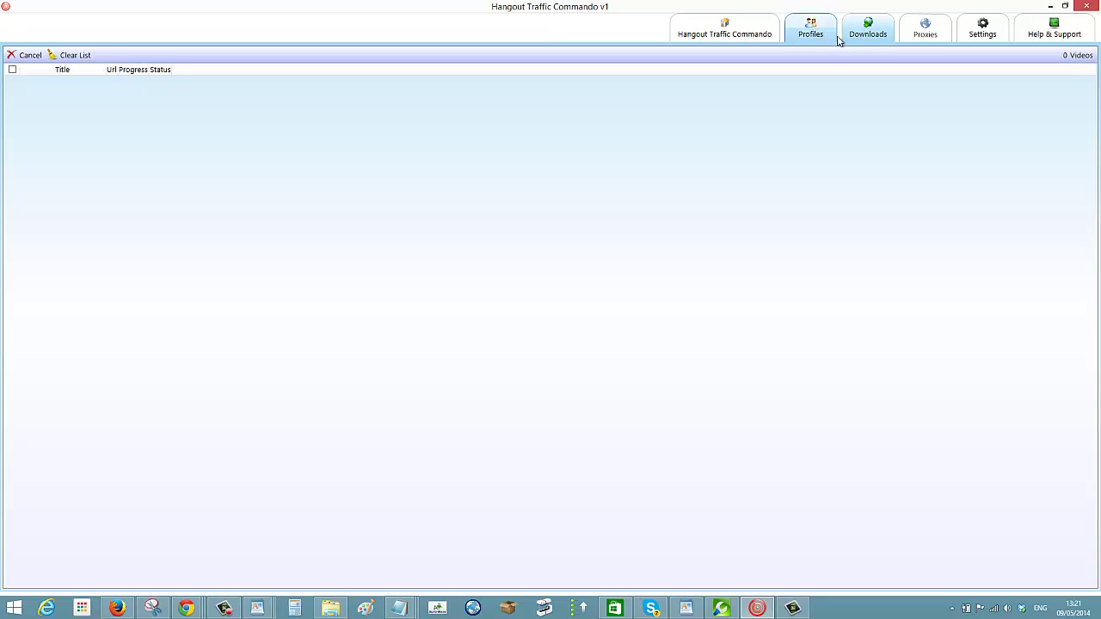
- Open the list of profiles
left_click(810, 38)
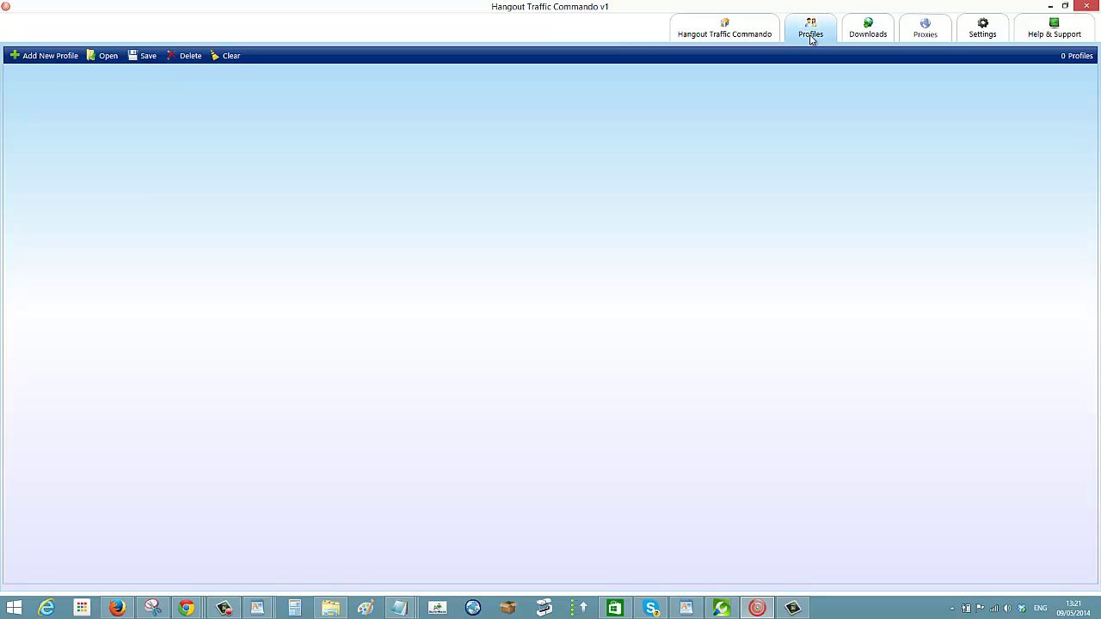